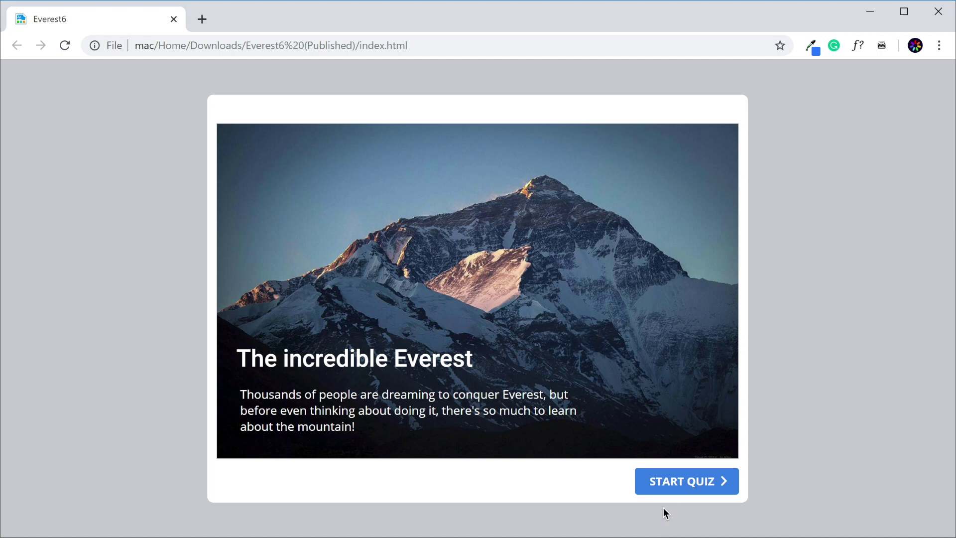
Step: Start the Everest quiz and fill the first question's blanks with "tallest", "meters" and "sea"
{"action": "left_click", "coordinate": [679, 479]}
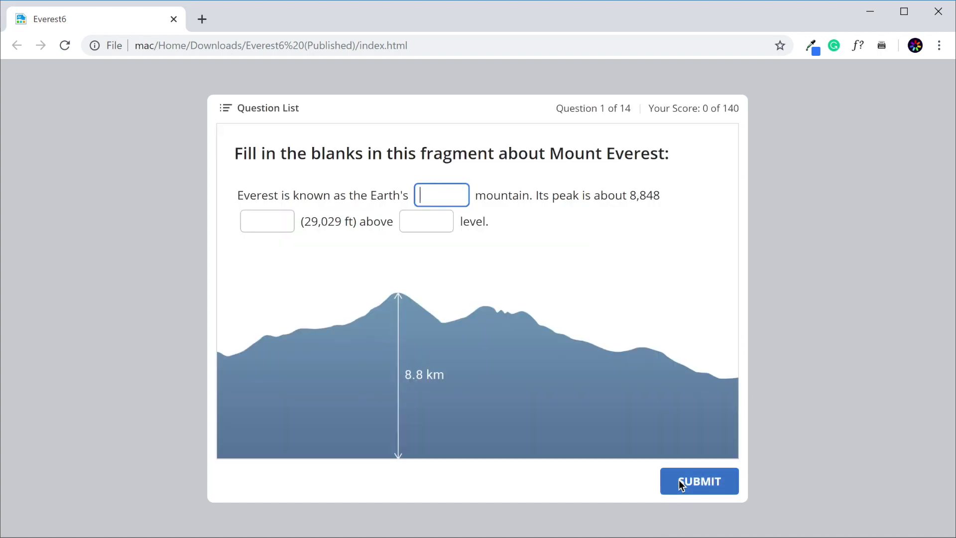
{"action": "type", "text": "tallest"}
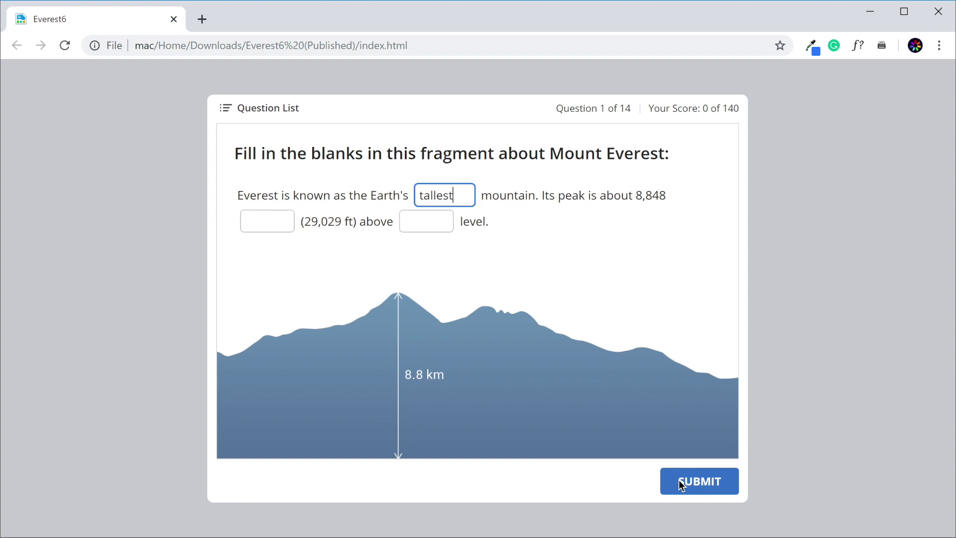
{"action": "key", "text": "Tab"}
{"action": "type", "text": "meters"}
{"action": "key", "text": "Tab"}
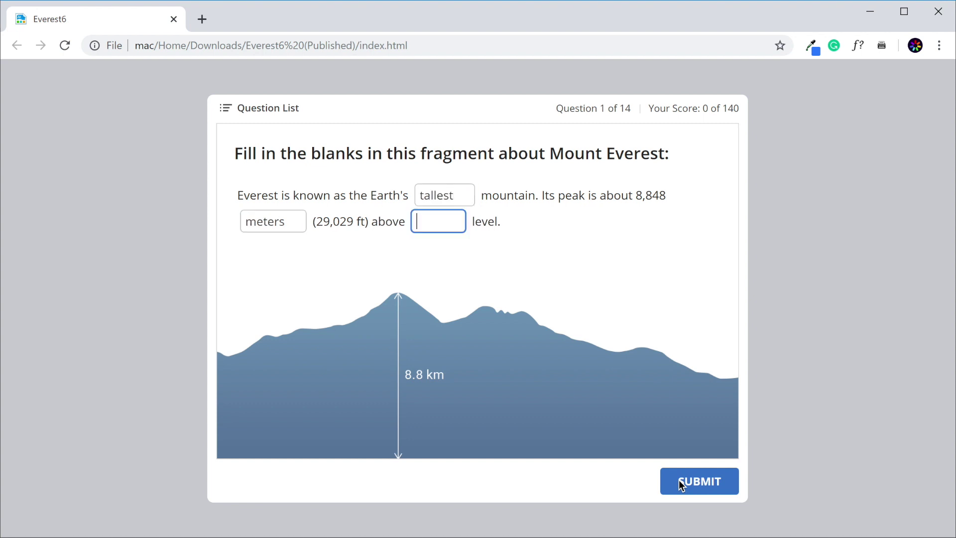
{"action": "type", "text": "sea"}
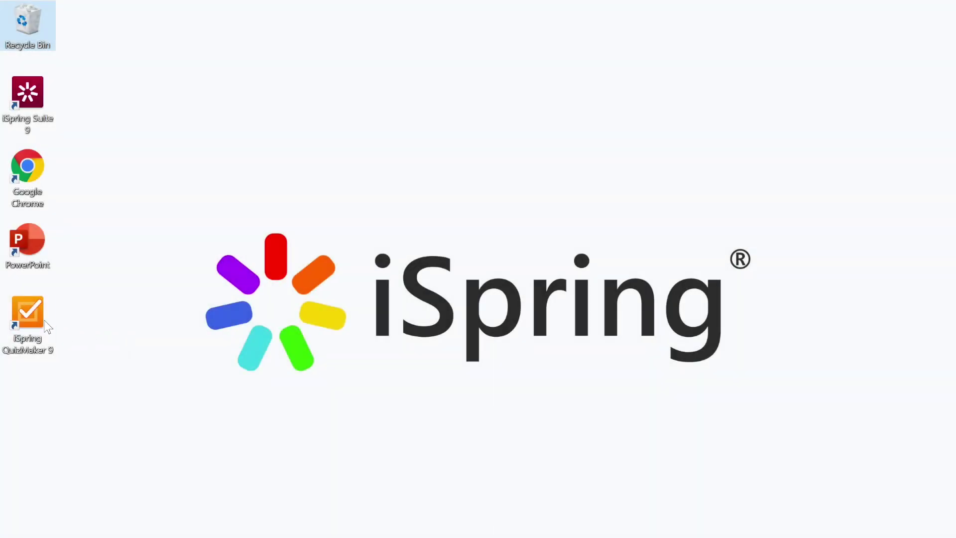
Step: Launch iSpring QuizMaker from the desktop and create a graded quiz with a Fill in the Blanks question
{"action": "double_click", "coordinate": [42, 322]}
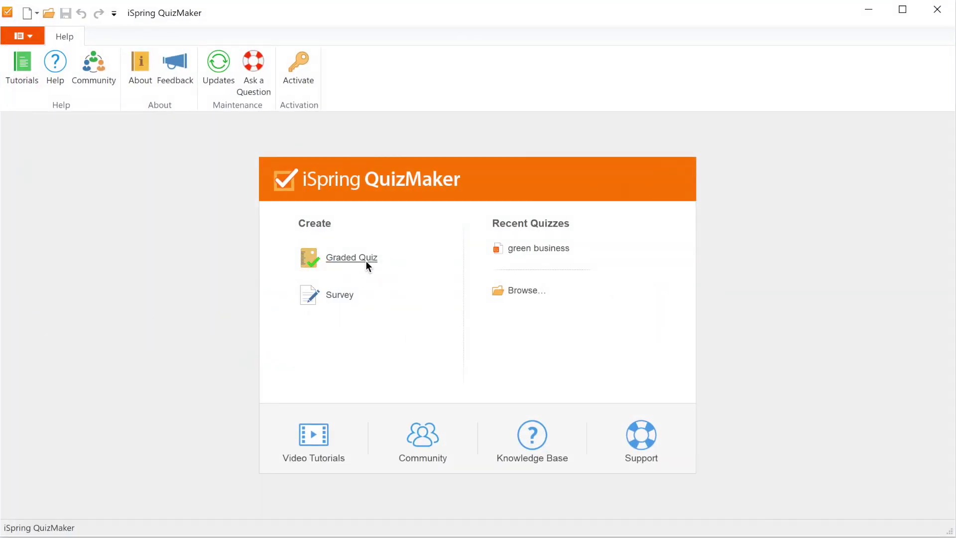
{"action": "left_click", "coordinate": [365, 261]}
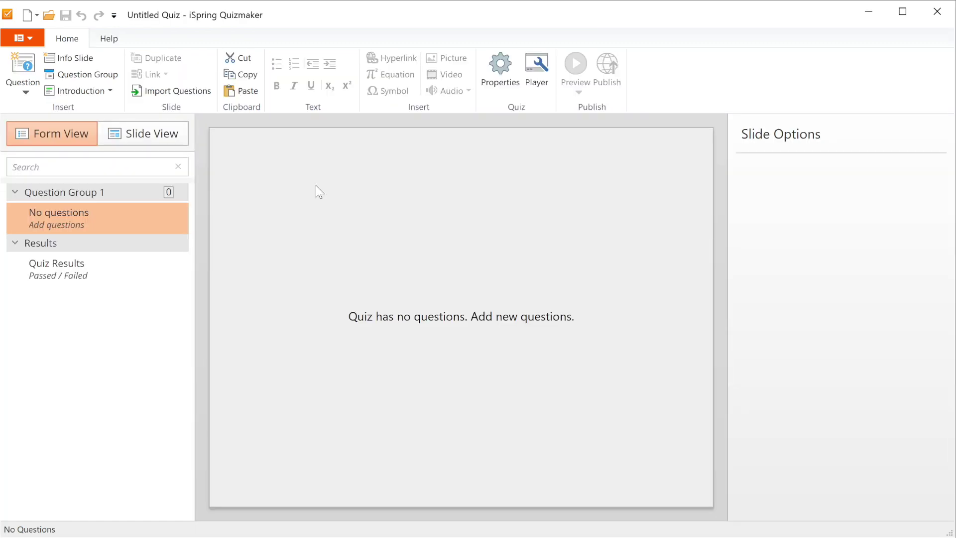
{"action": "left_click", "coordinate": [27, 76]}
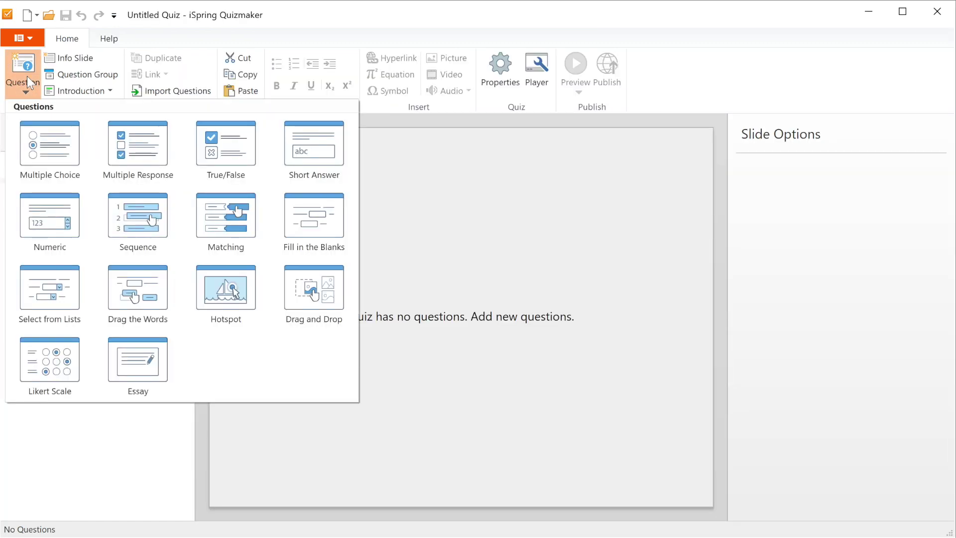
{"action": "left_click", "coordinate": [288, 249]}
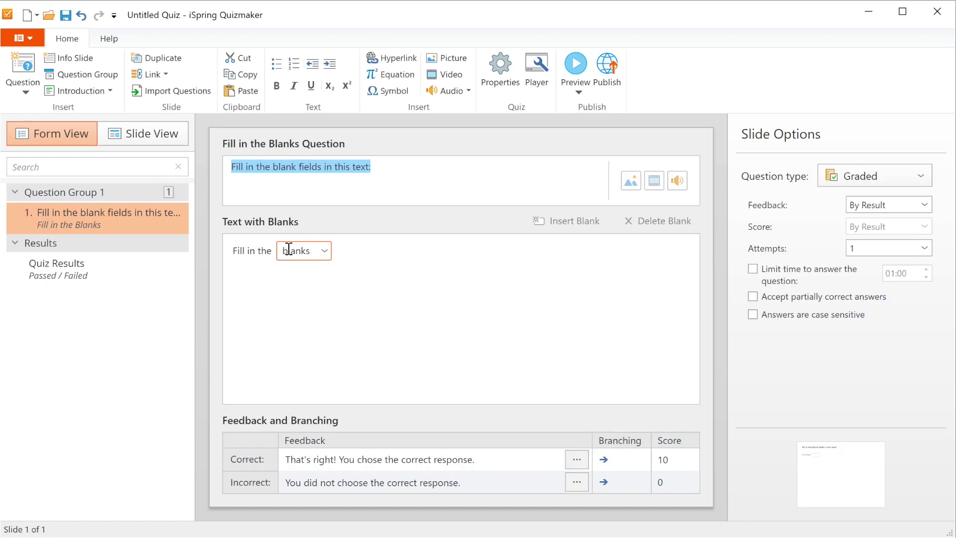
Step: Set the question to "Fill in the blanks in this fragment about Everest:" and start the blanks text with "Everest is known as the Earth's"
{"action": "left_click_drag", "start_coordinate": [376, 167], "coordinate": [222, 168]}
{"action": "type", "text": "Fill in the blanks in this fragment about Everest:"}
{"action": "left_click", "coordinate": [272, 250]}
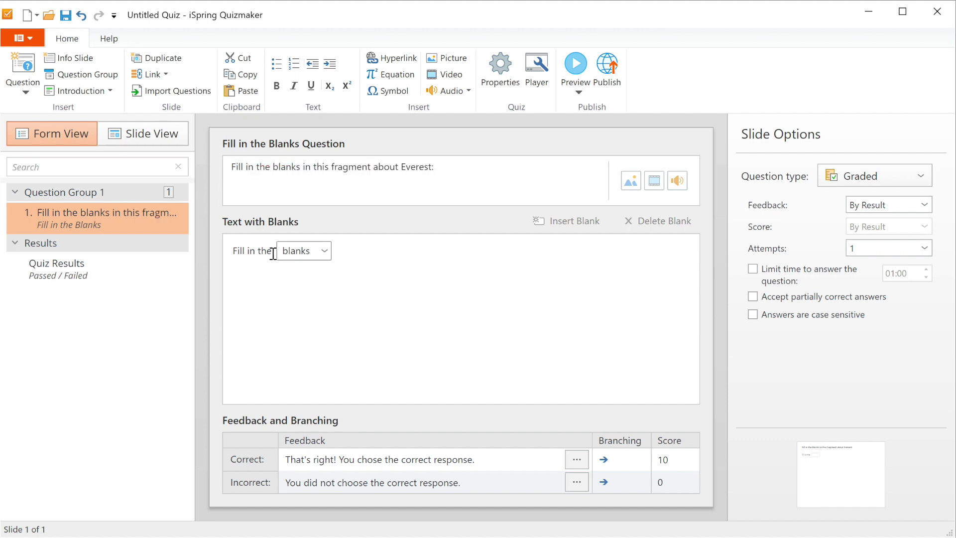
{"action": "left_click_drag", "start_coordinate": [272, 250], "coordinate": [213, 252]}
{"action": "type", "text": "Everest is known as the Earth's"}
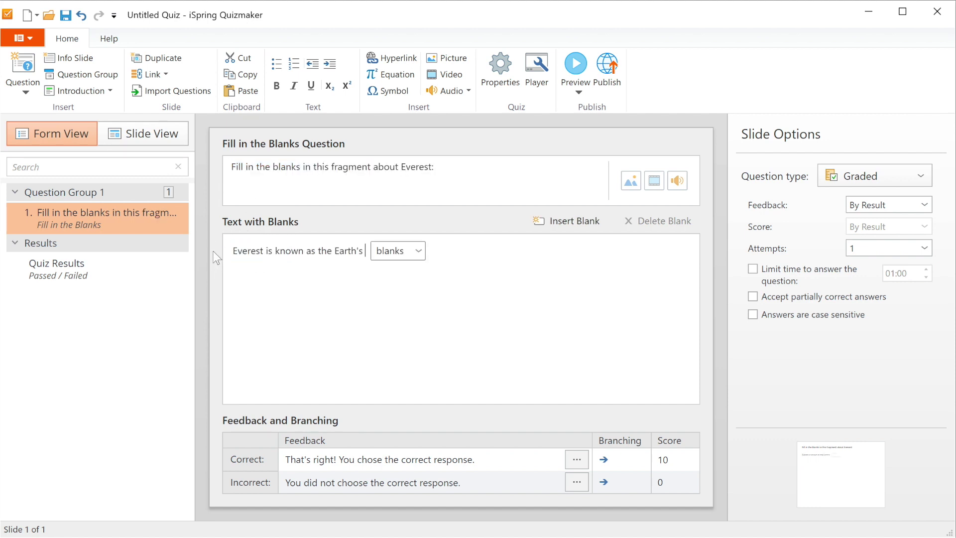
Step: Set the first blank's accepted answers to "highest" and "tallest"
{"action": "left_click", "coordinate": [380, 252]}
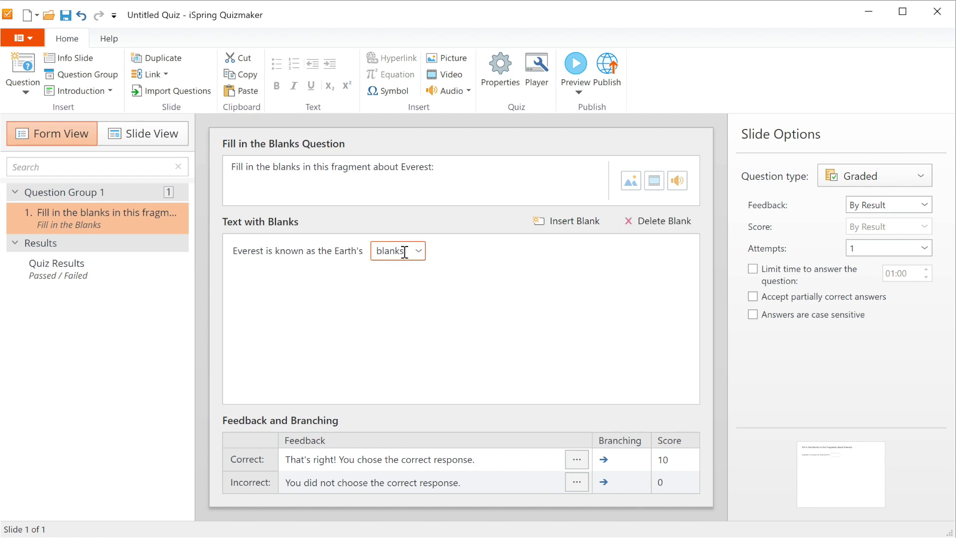
{"action": "left_click_drag", "start_coordinate": [405, 252], "coordinate": [366, 252]}
{"action": "type", "text": "highest"}
{"action": "left_click", "coordinate": [419, 250]}
{"action": "left_click", "coordinate": [420, 292]}
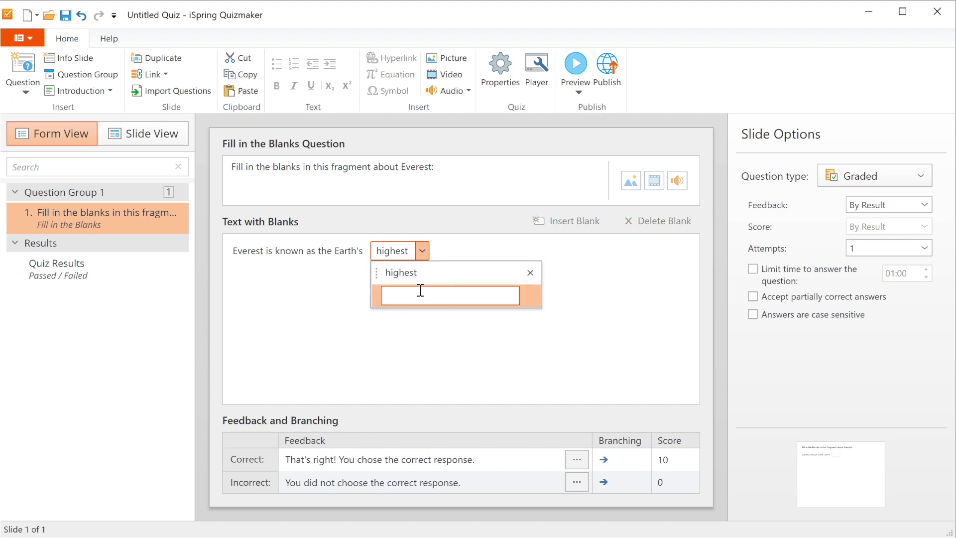
{"action": "type", "text": "tallest"}
{"action": "key", "text": "Return"}
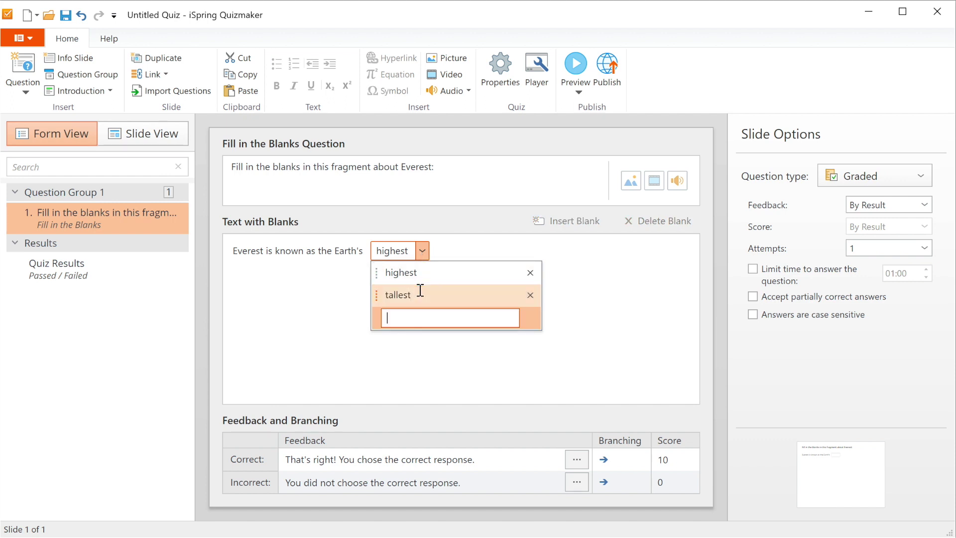
Step: Continue the text with "mountain. Its peak is about 8,848 meters (29,029 ft.) above sea level." and turn "meters" into a blank
{"action": "left_click", "coordinate": [434, 252]}
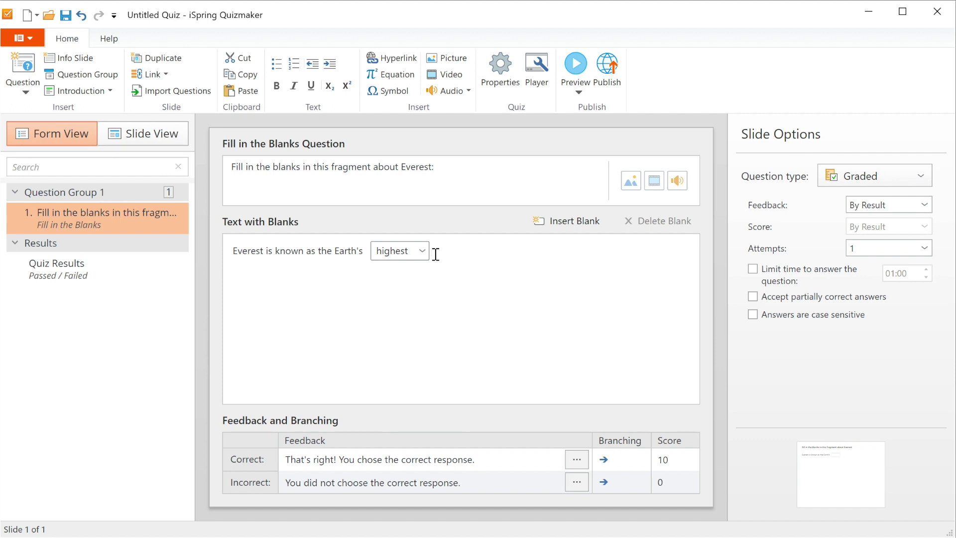
{"action": "type", "text": "mountain. Its peak is about 8,848 meters (29,029 ft.) above sea level."}
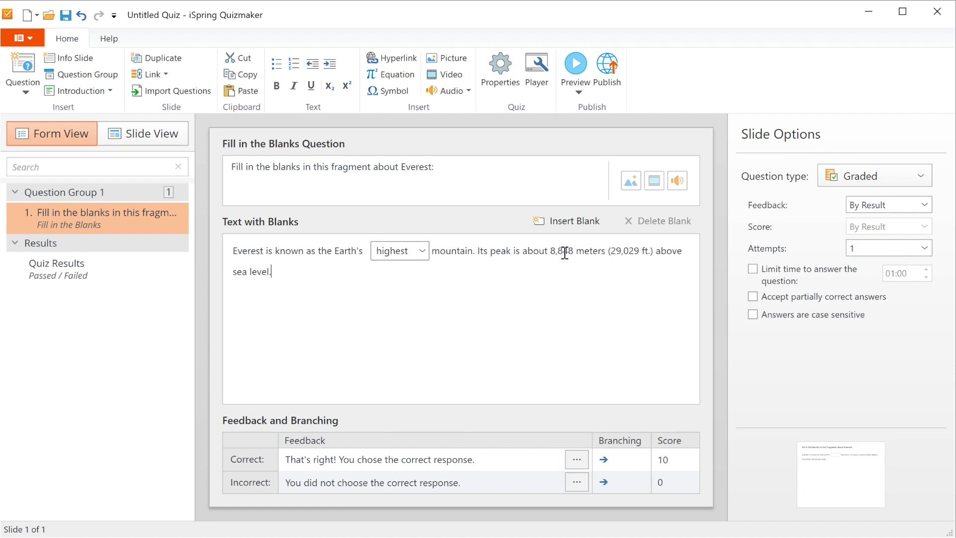
{"action": "left_click_drag", "start_coordinate": [576, 251], "coordinate": [604, 250]}
{"action": "left_click", "coordinate": [576, 226]}
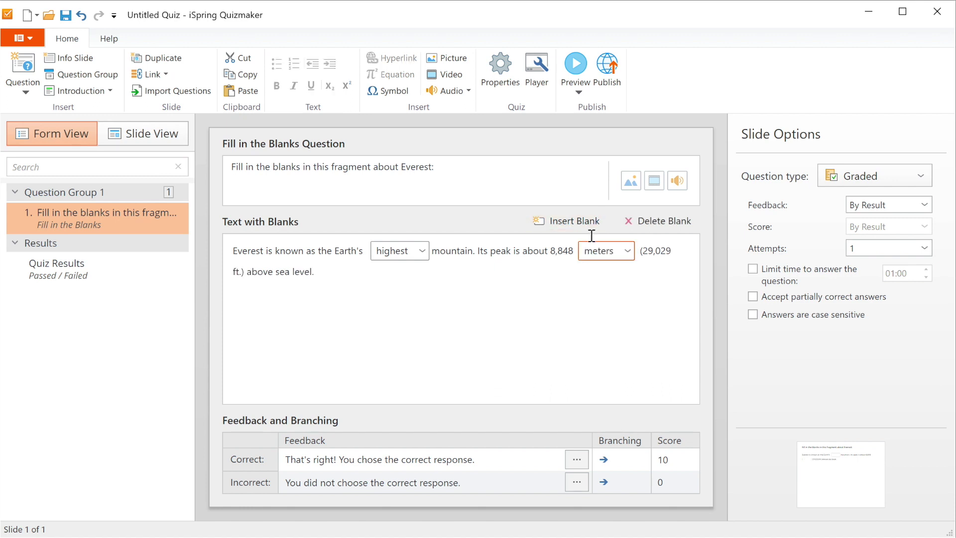
Step: Add "metres" as an accepted answer for the "meters" blank, and turn "sea" into a blank
{"action": "left_click", "coordinate": [627, 249]}
{"action": "left_click", "coordinate": [625, 294]}
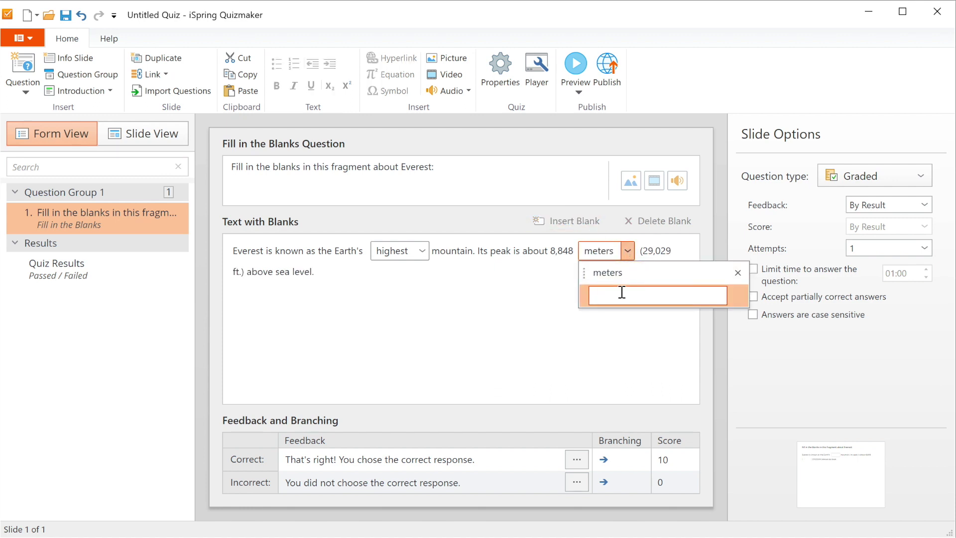
{"action": "type", "text": "metres"}
{"action": "key", "text": "Return"}
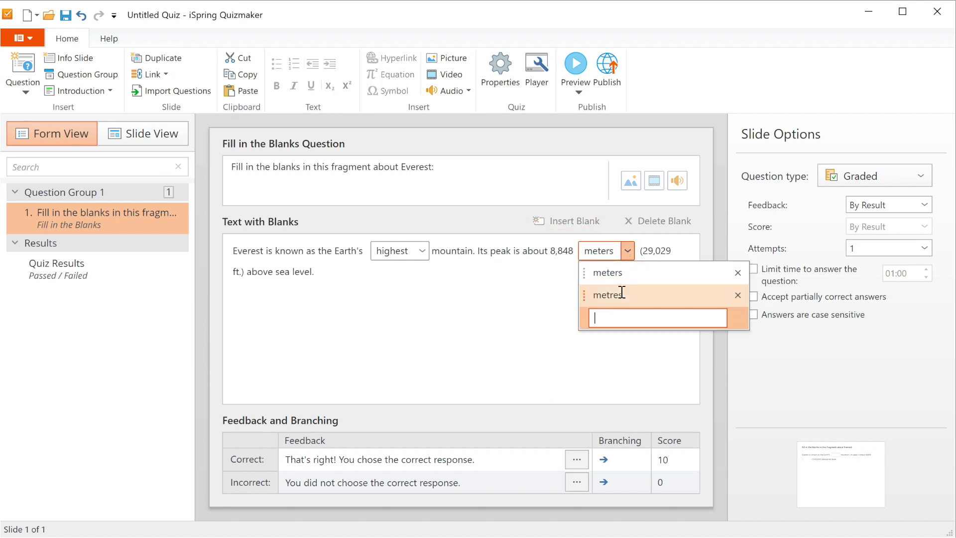
{"action": "left_click", "coordinate": [531, 286]}
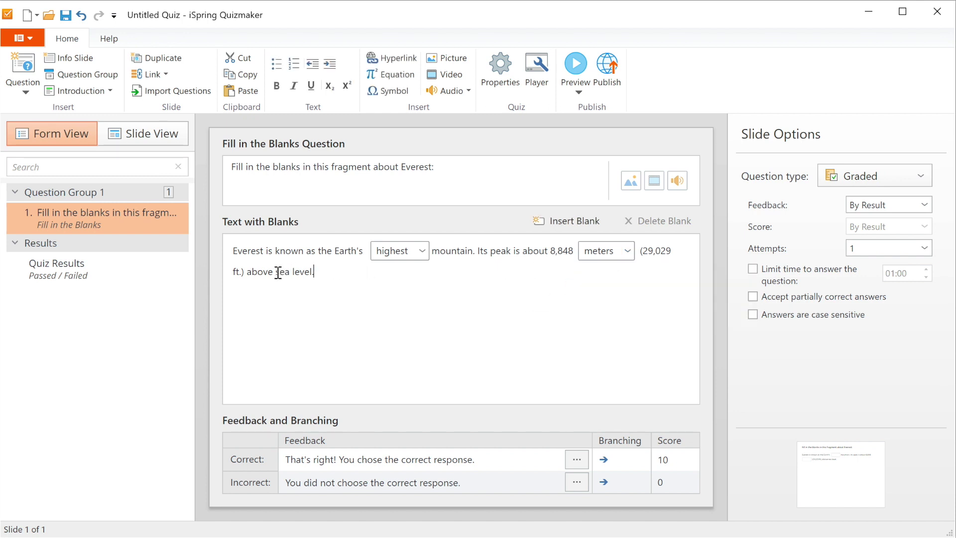
{"action": "left_click_drag", "start_coordinate": [275, 272], "coordinate": [289, 272]}
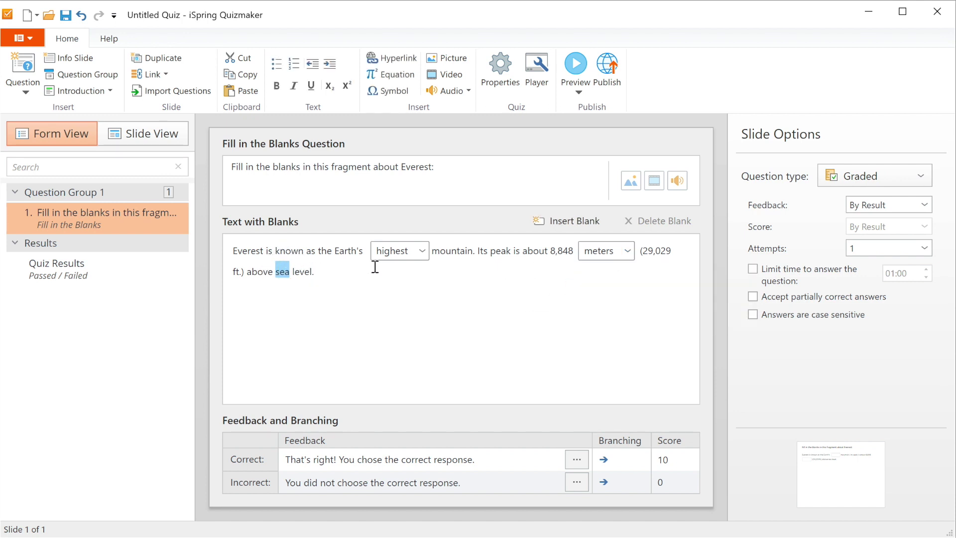
{"action": "left_click", "coordinate": [563, 223]}
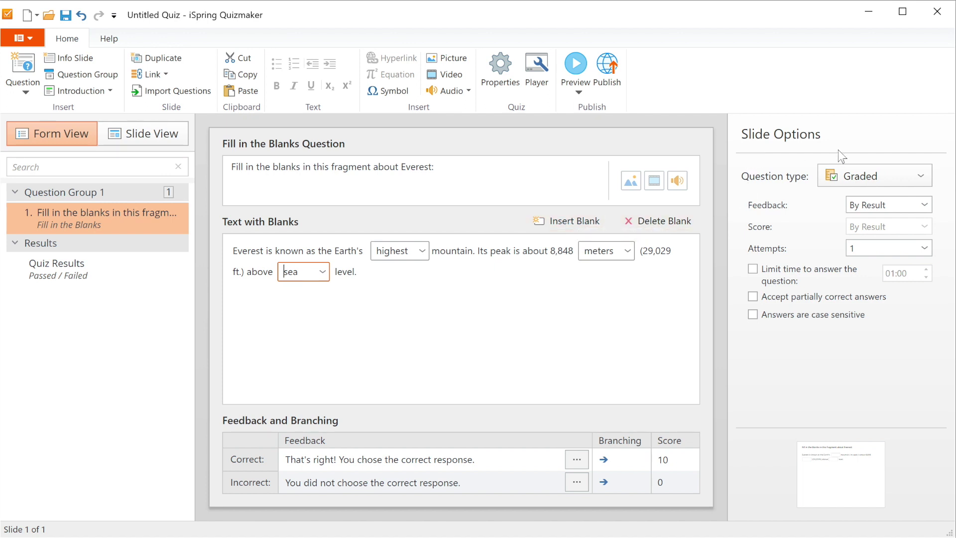
Step: Set the number of attempts allowed for the question to 2
{"action": "left_click", "coordinate": [912, 206]}
{"action": "left_click", "coordinate": [911, 207]}
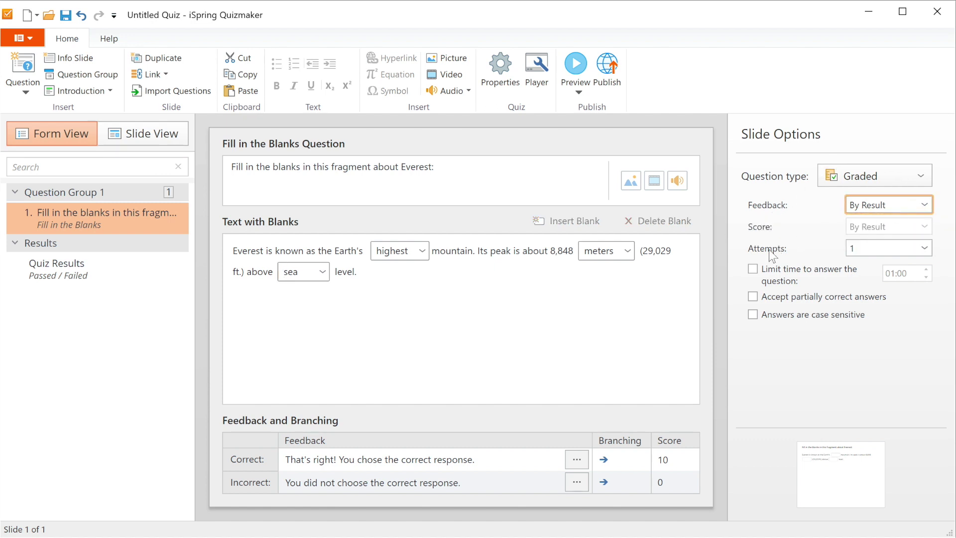
{"action": "left_click", "coordinate": [888, 252]}
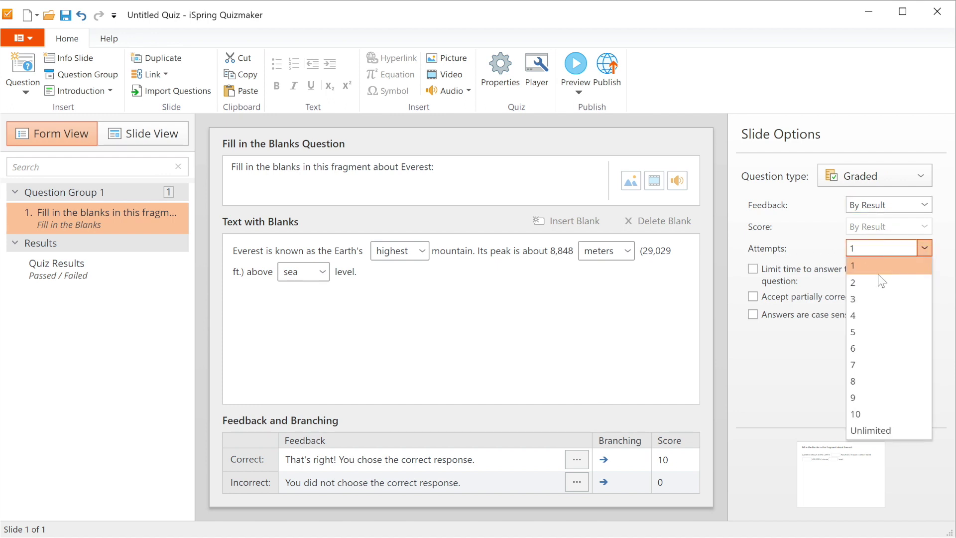
{"action": "left_click", "coordinate": [878, 277]}
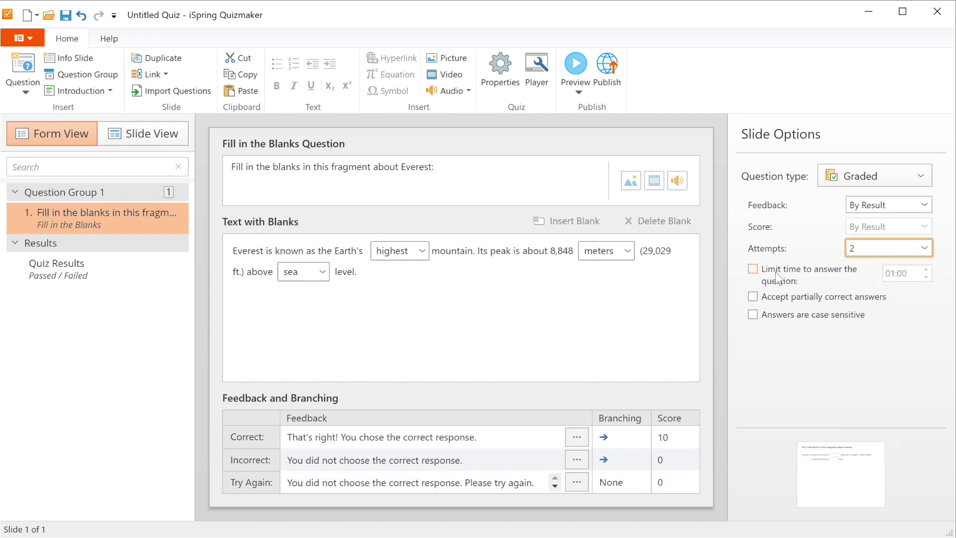
{"action": "left_click", "coordinate": [753, 269]}
{"action": "left_click", "coordinate": [752, 269]}
{"action": "left_click", "coordinate": [752, 295]}
{"action": "left_click", "coordinate": [752, 296]}
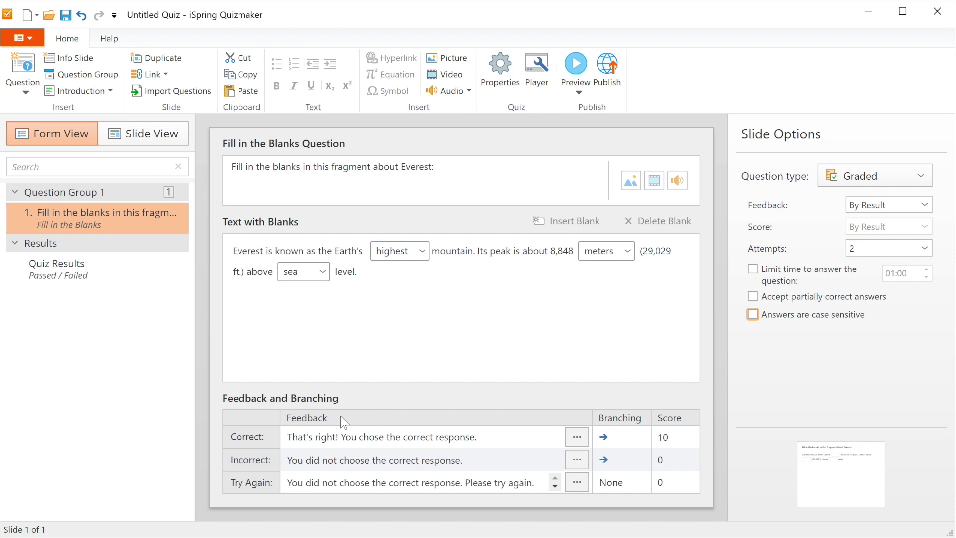
Step: Set the feedback for incorrect answers to "Close, try again." and their branching to Beginning of Group
{"action": "left_click", "coordinate": [398, 437]}
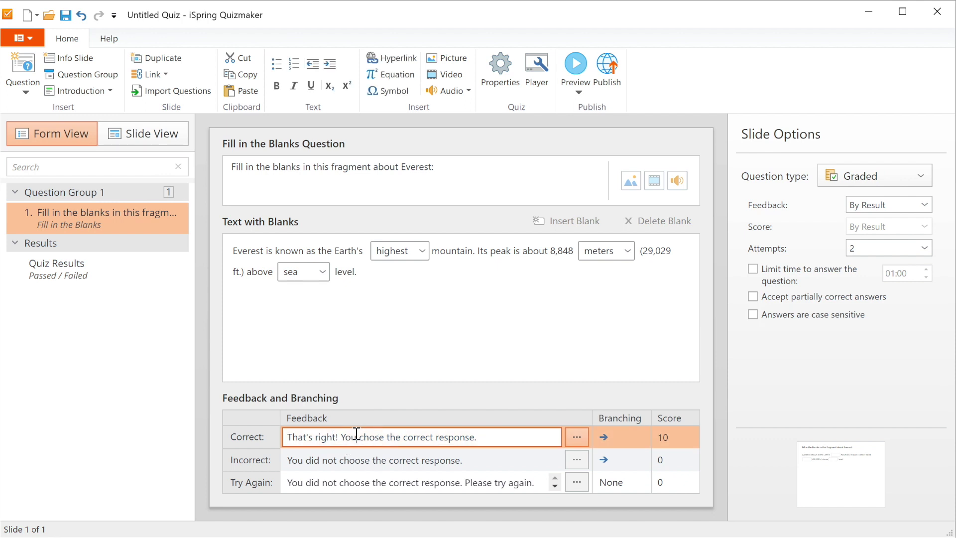
{"action": "left_click", "coordinate": [352, 457]}
{"action": "key", "text": "ctrl+a"}
{"action": "type", "text": "Close, try again."}
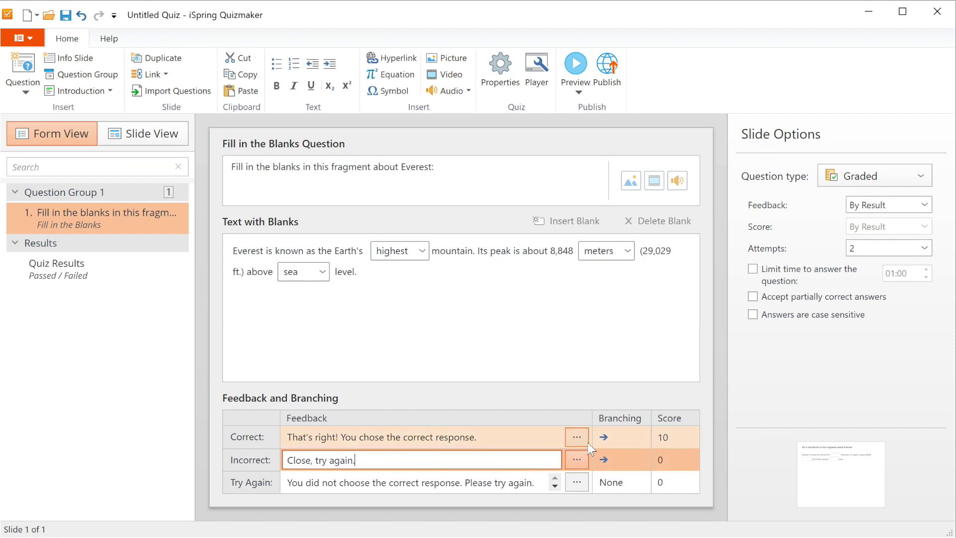
{"action": "left_click", "coordinate": [641, 458]}
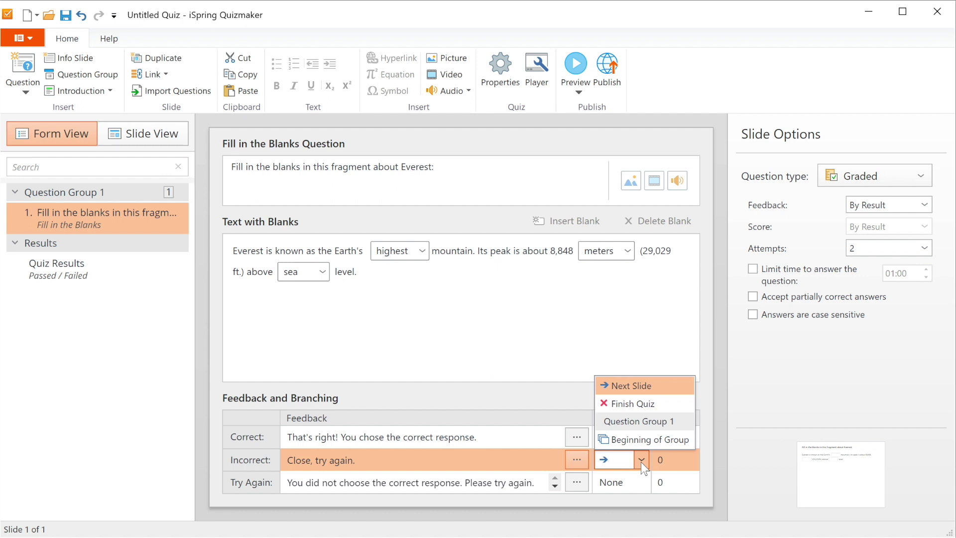
{"action": "left_click", "coordinate": [643, 441]}
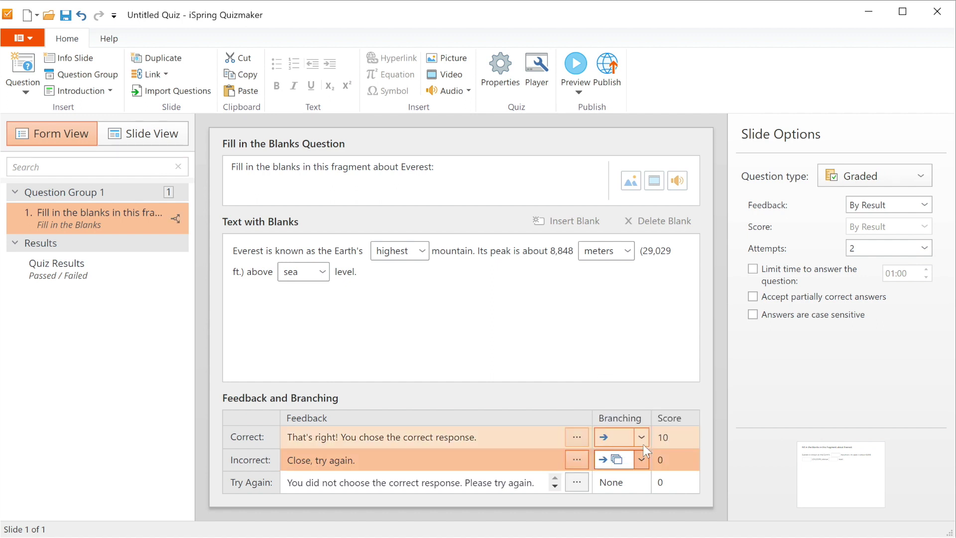
Step: Set the score to -5 for both the Incorrect and Try Again results
{"action": "left_click", "coordinate": [670, 436]}
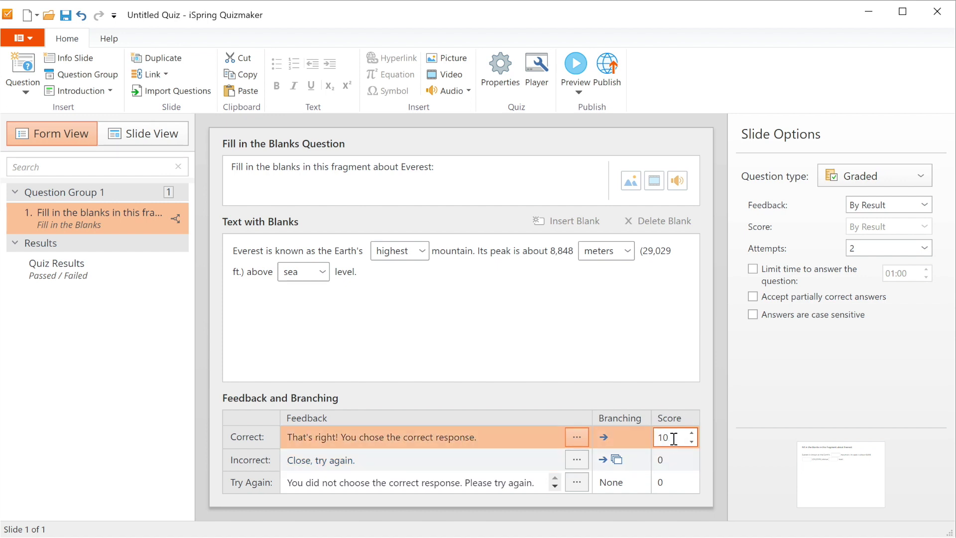
{"action": "left_click", "coordinate": [673, 453]}
{"action": "key", "text": "BackSpace"}
{"action": "type", "text": "-5"}
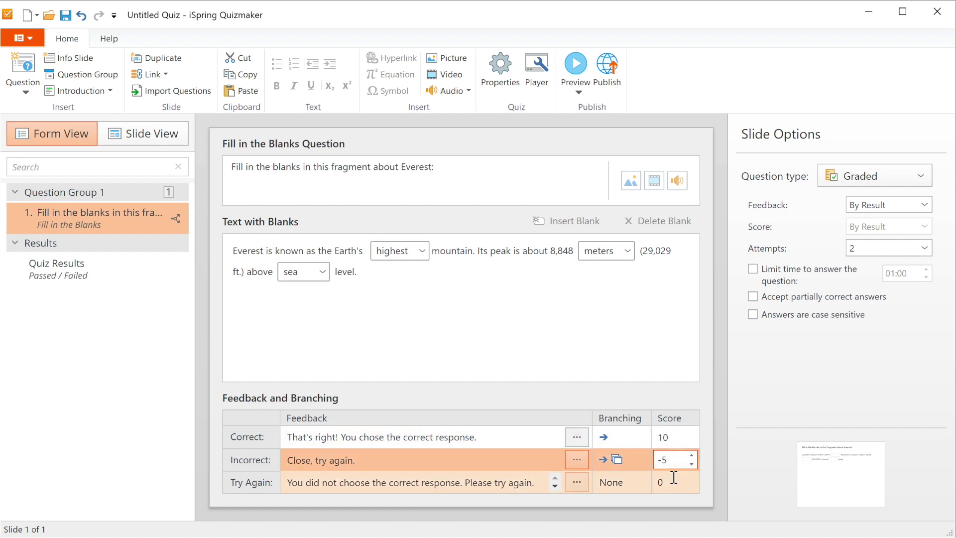
{"action": "left_click", "coordinate": [674, 477]}
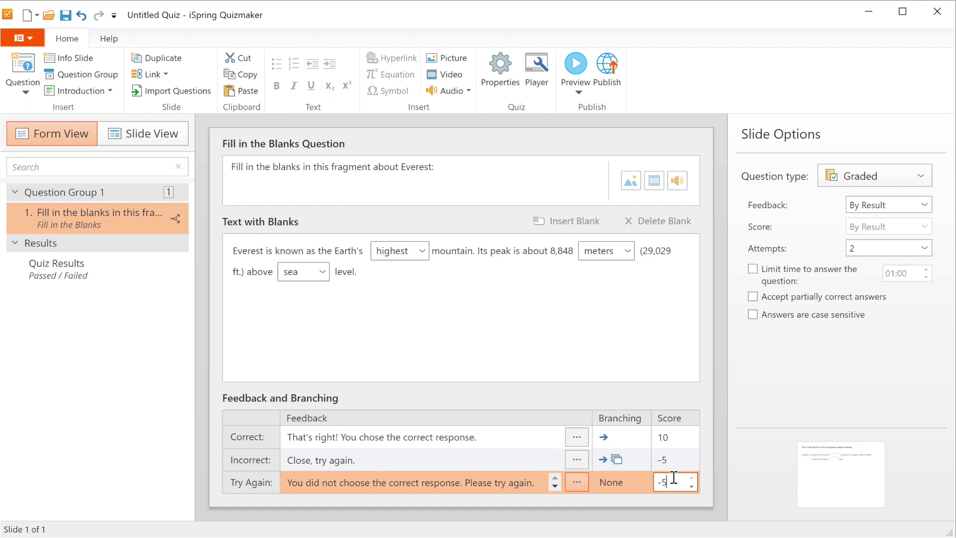
Step: Insert the picture img-f4de-cdd1-8b12-fc16 along the lower edge of the question slide and send it behind the text
{"action": "left_click", "coordinate": [172, 139]}
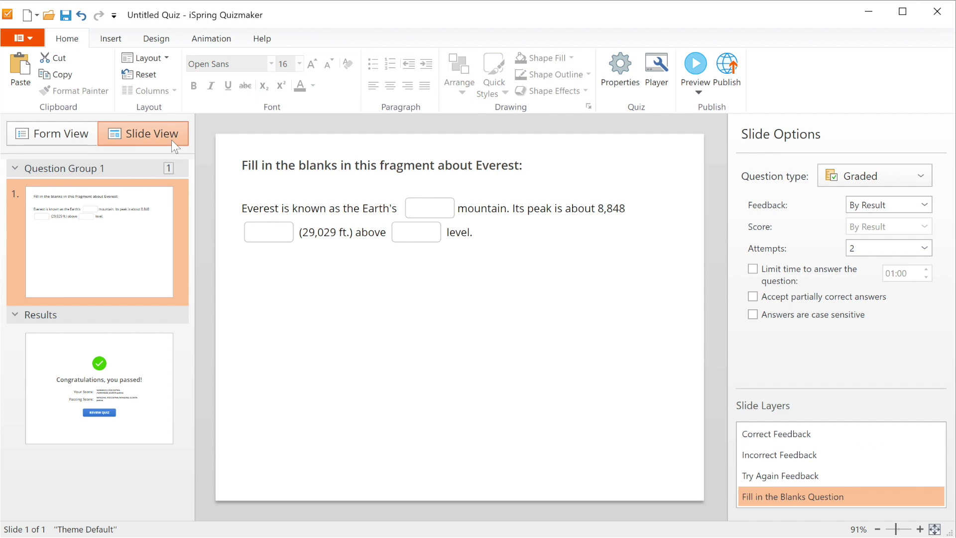
{"action": "left_click", "coordinate": [119, 40]}
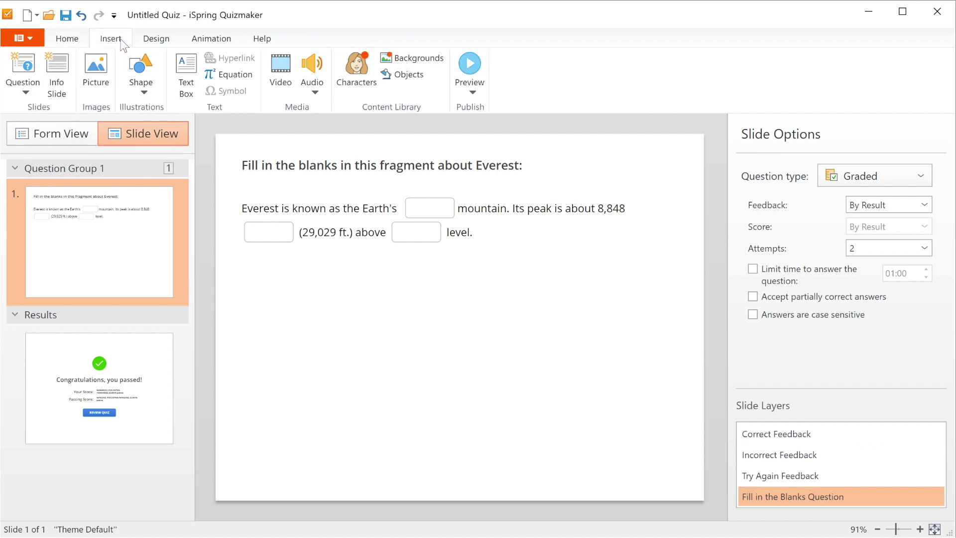
{"action": "left_click", "coordinate": [102, 55]}
{"action": "left_click", "coordinate": [392, 174]}
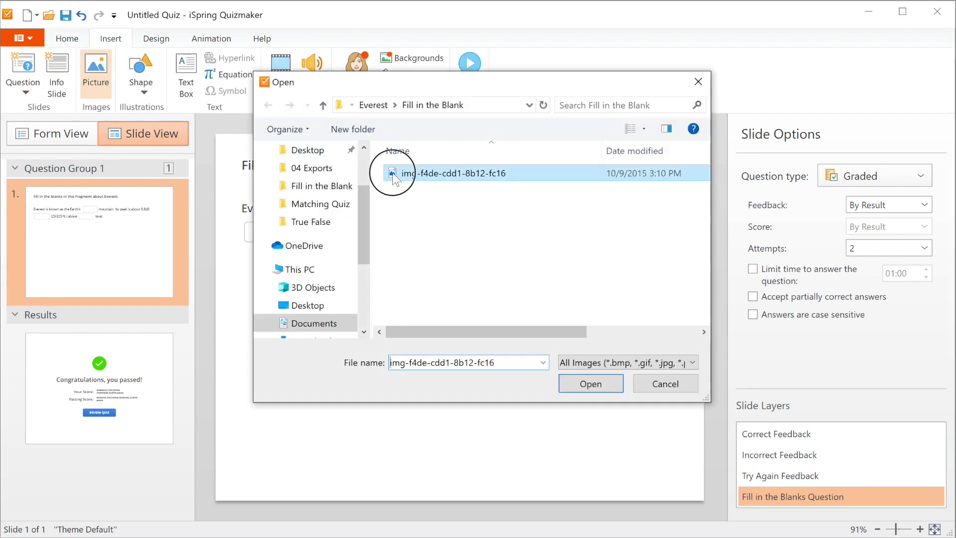
{"action": "left_click", "coordinate": [589, 382]}
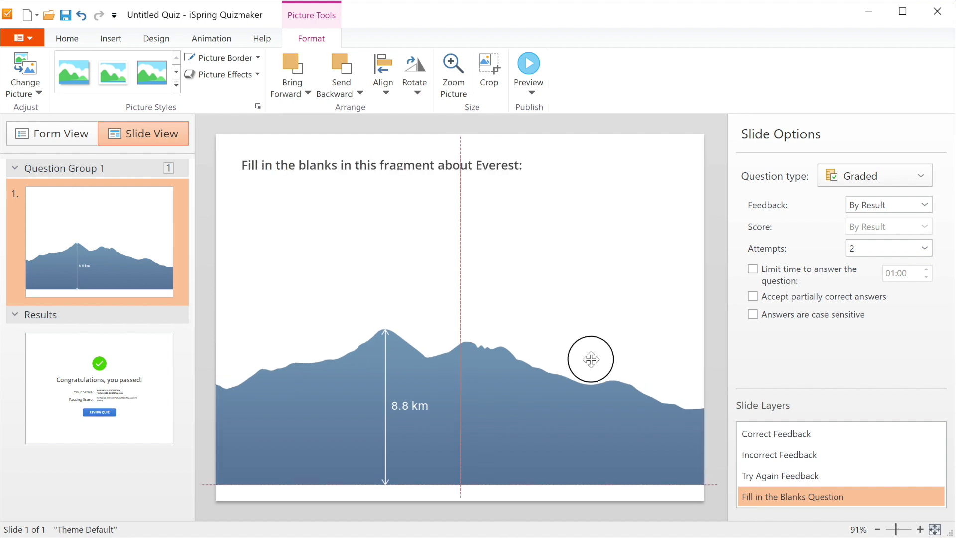
{"action": "right_click", "coordinate": [590, 374]}
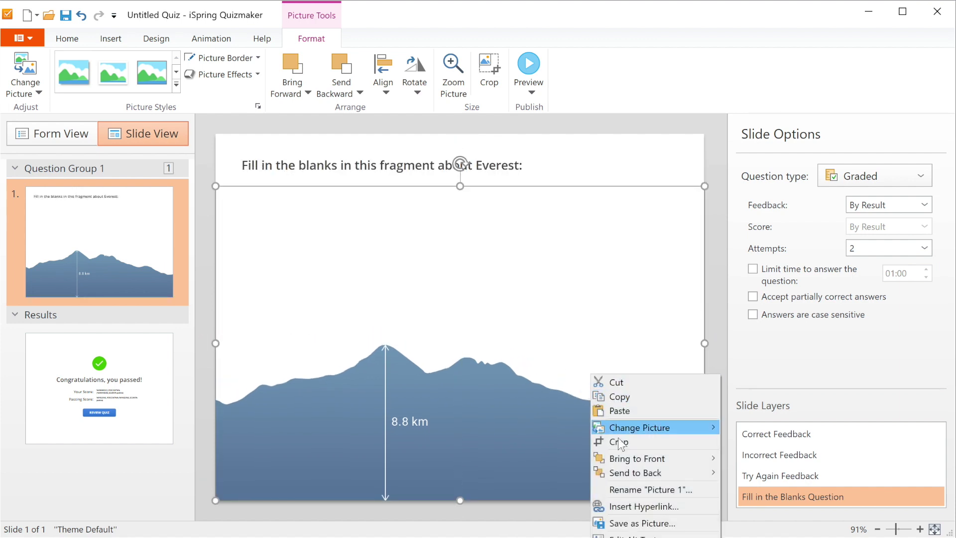
{"action": "left_click", "coordinate": [719, 472]}
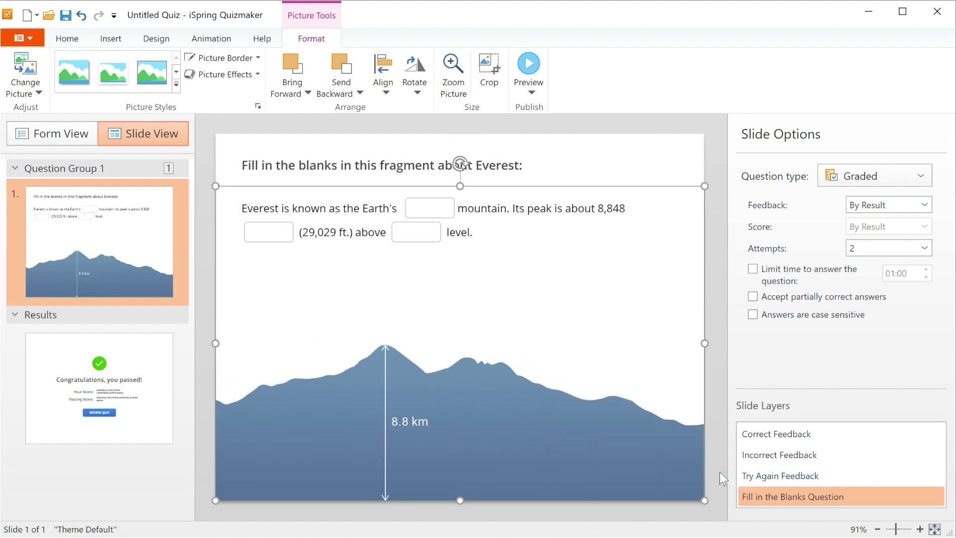
Step: Set the question title's font size to 28 and reposition the text with blanks just below the enlarged title
{"action": "triple_click", "coordinate": [514, 169]}
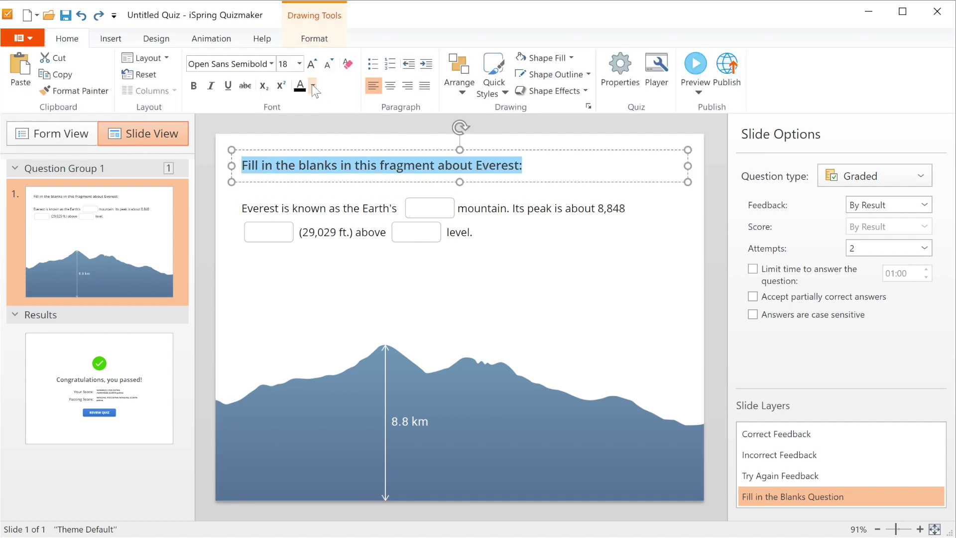
{"action": "left_click", "coordinate": [299, 64]}
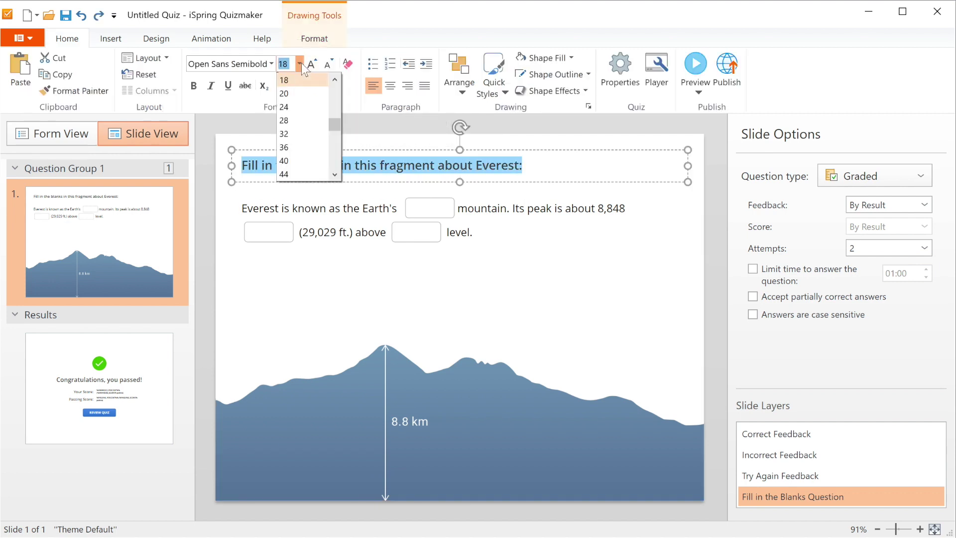
{"action": "left_click", "coordinate": [306, 120]}
{"action": "left_click", "coordinate": [329, 243]}
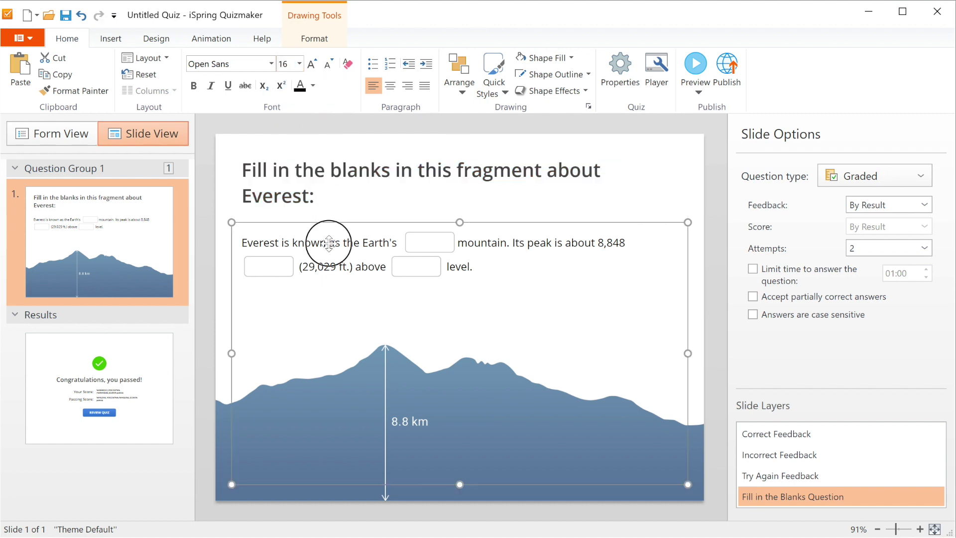
{"action": "mouse_move", "coordinate": [324, 245]}
{"action": "left_mouse_down"}
{"action": "mouse_move", "coordinate": [327, 256]}
{"action": "mouse_move", "coordinate": [332, 245]}
{"action": "left_mouse_up"}
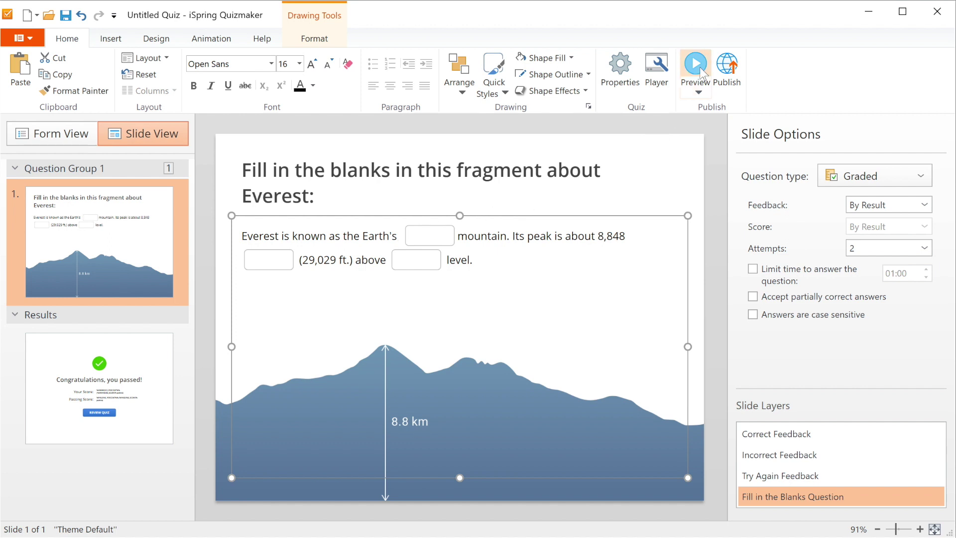
Step: Preview the question in the portrait smartphone view and enter "tallest" in the first blank
{"action": "left_click", "coordinate": [701, 71]}
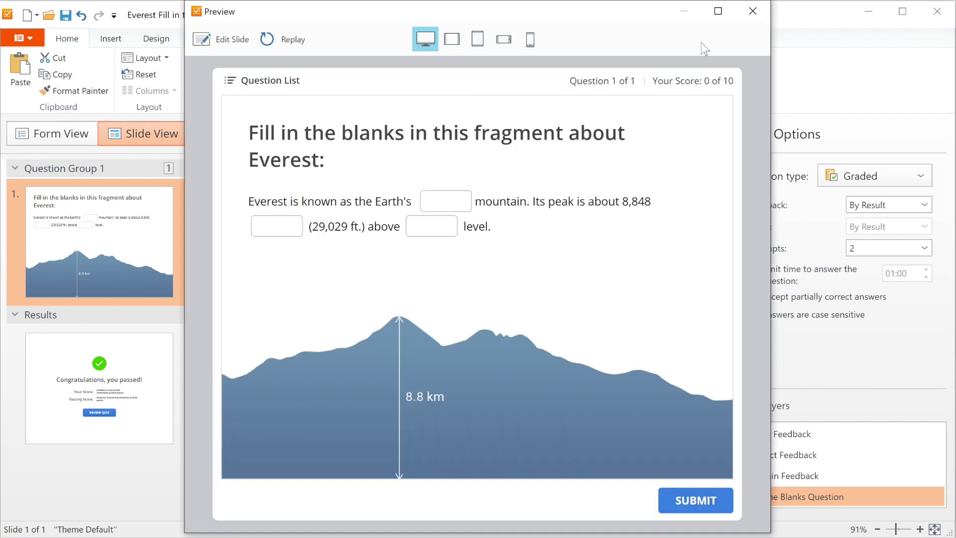
{"action": "left_click", "coordinate": [530, 40]}
{"action": "left_click", "coordinate": [427, 238]}
{"action": "type", "text": "t"}
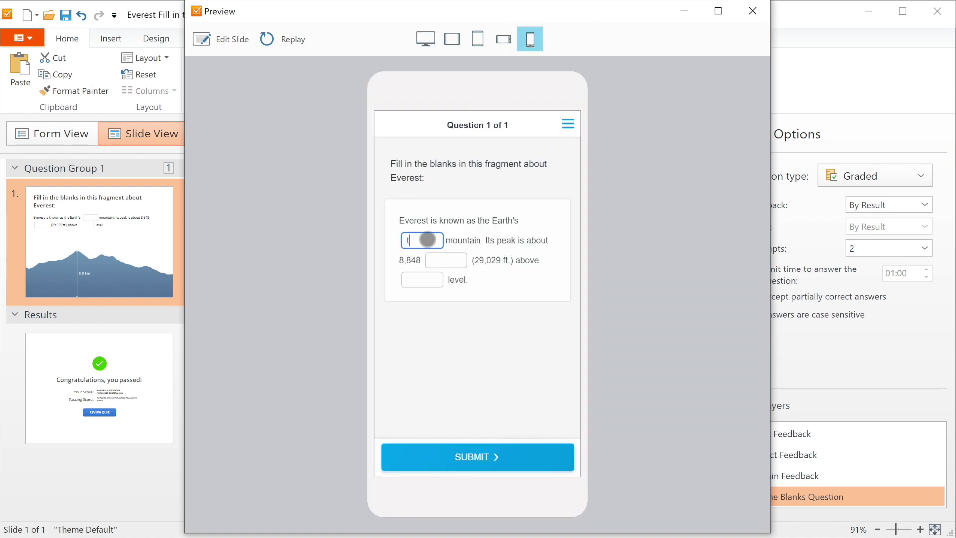
{"action": "type", "text": "allest"}
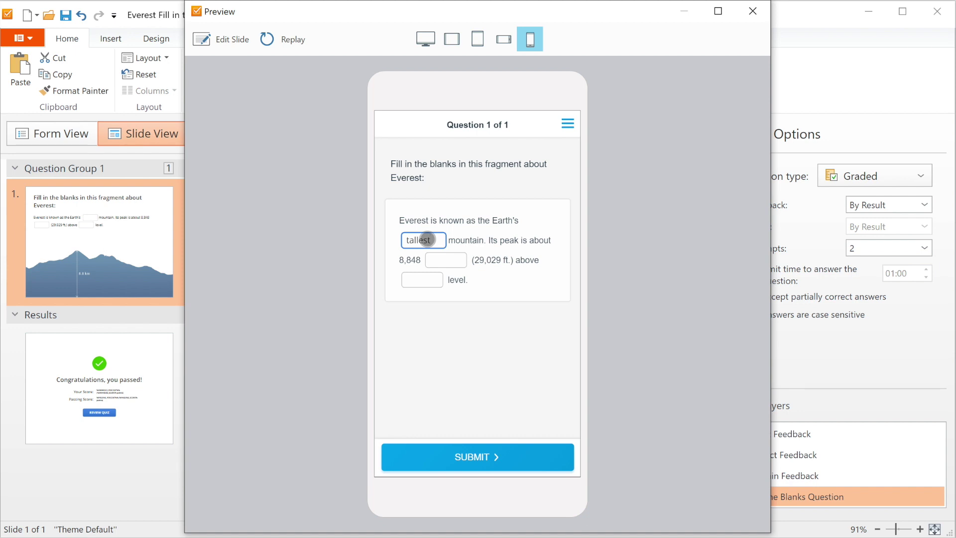
Step: Test the question in the desktop preview with the answers "tallest", "meters" and "sea", submit them, and finish the preview
{"action": "left_click", "coordinate": [425, 47]}
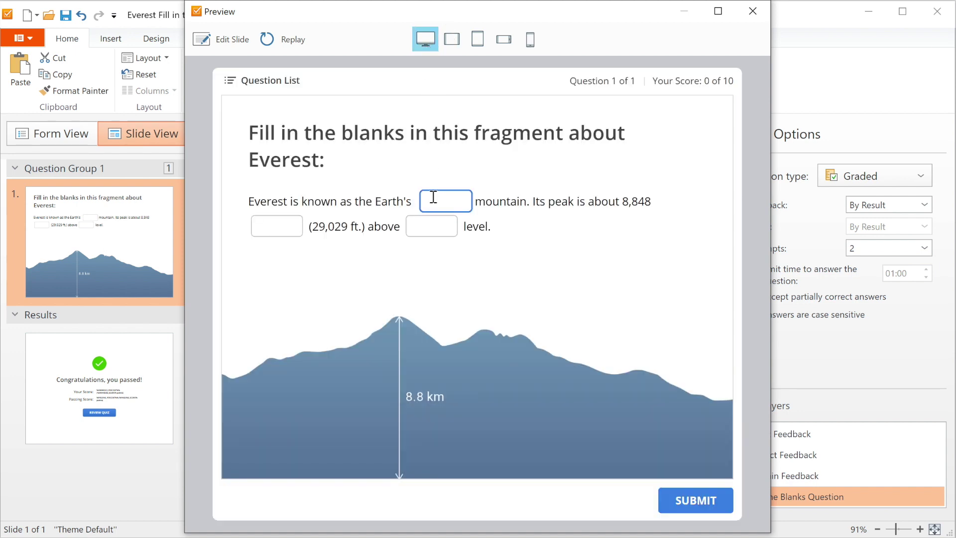
{"action": "type", "text": "tallest"}
{"action": "key", "text": "Tab"}
{"action": "type", "text": "meters"}
{"action": "key", "text": "Tab"}
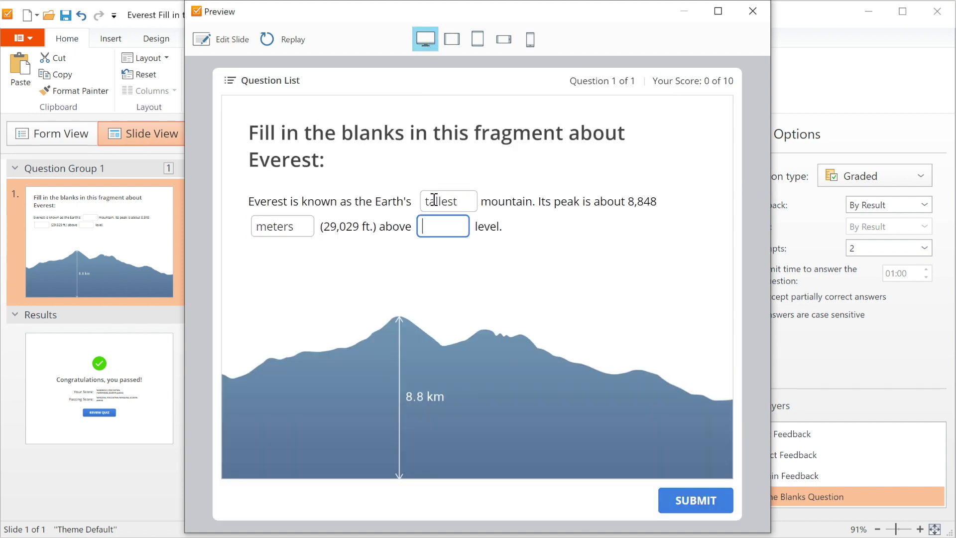
{"action": "type", "text": "sea"}
{"action": "key", "text": "Tab"}
{"action": "left_click", "coordinate": [670, 508]}
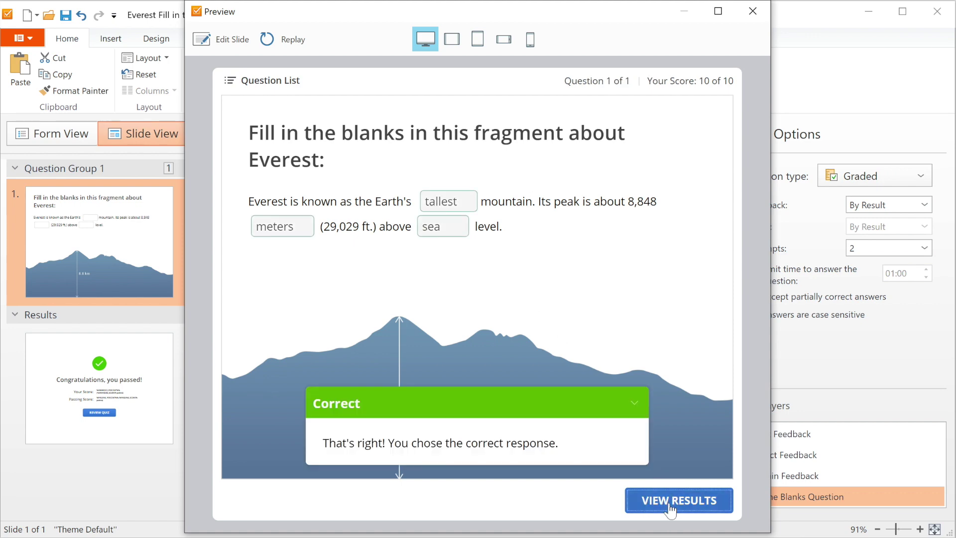
{"action": "left_click", "coordinate": [669, 507]}
{"action": "left_click", "coordinate": [694, 503]}
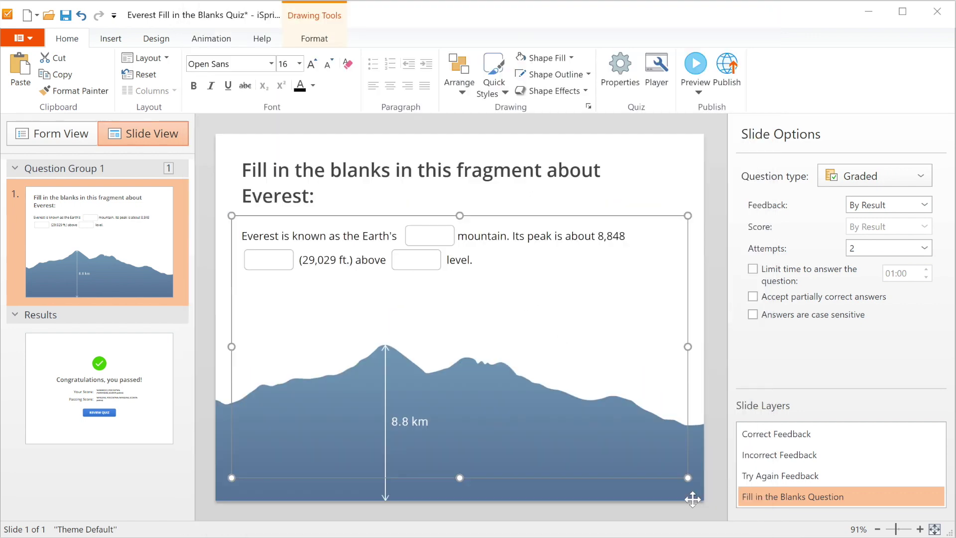
Step: Examine the quiz publishing options for iSpring Cloud, iSpring Learn, LMS including its available profiles, and Word
{"action": "left_click", "coordinate": [726, 72]}
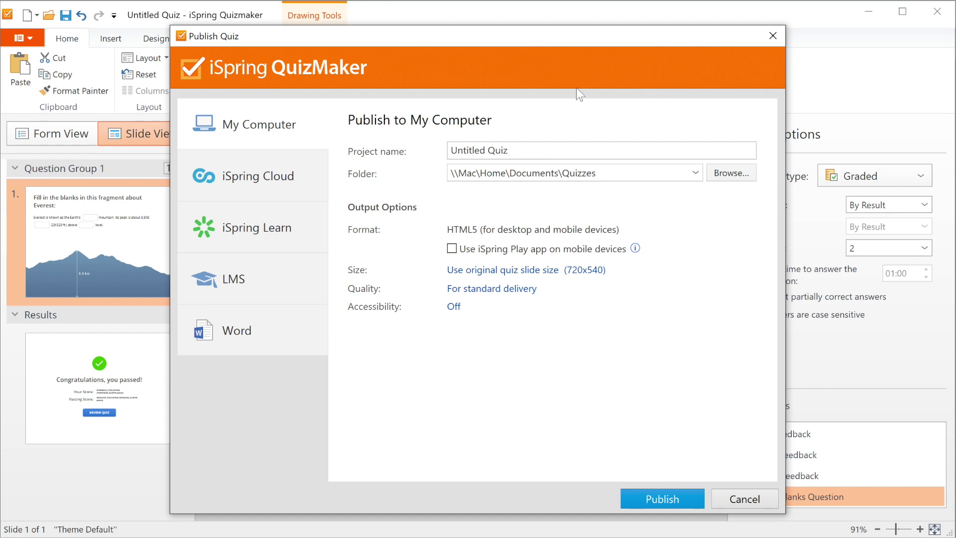
{"action": "left_click", "coordinate": [311, 178]}
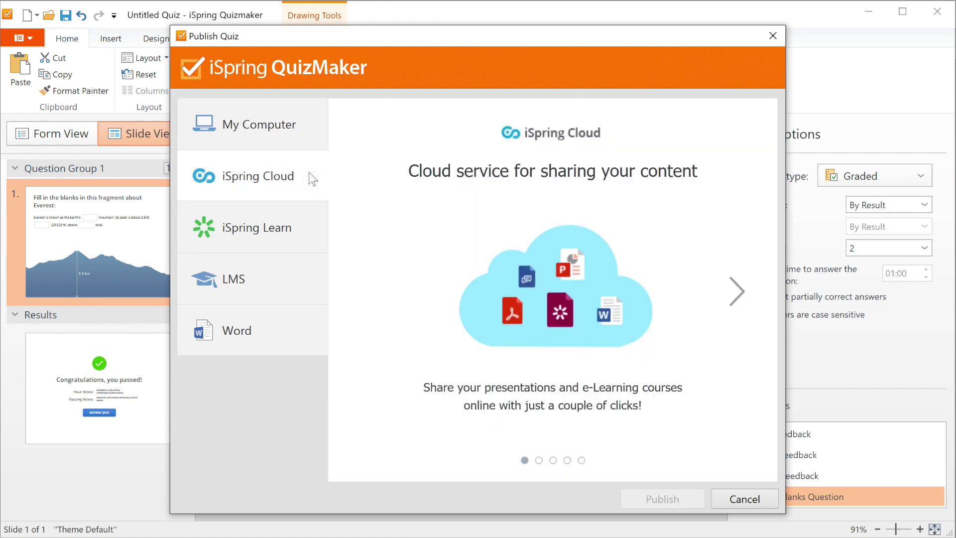
{"action": "left_click", "coordinate": [300, 232]}
{"action": "left_click", "coordinate": [296, 284]}
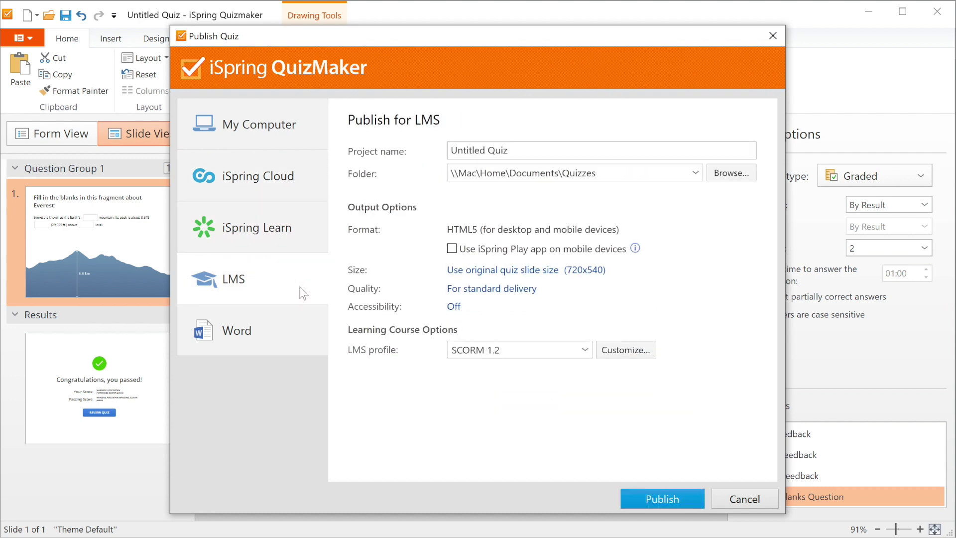
{"action": "left_click", "coordinate": [583, 350]}
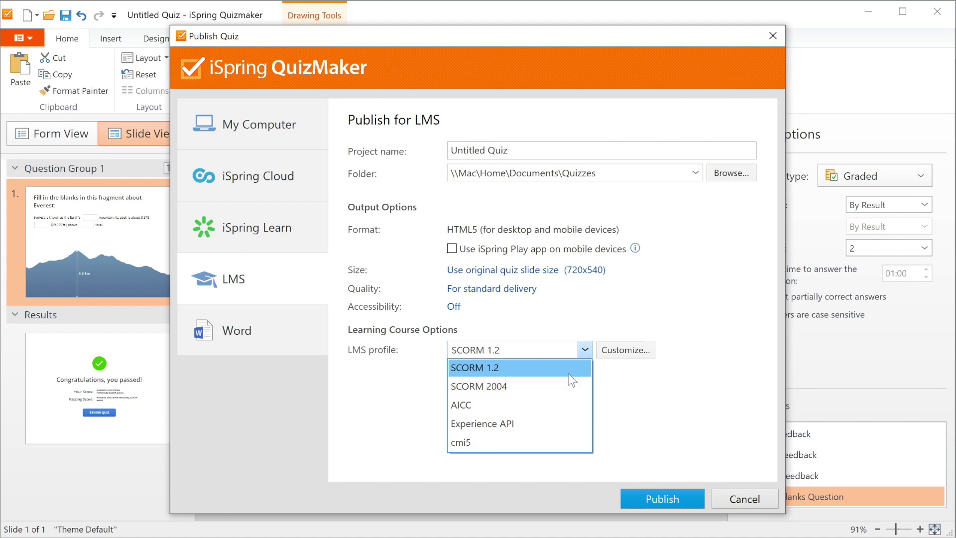
{"action": "left_click", "coordinate": [550, 316]}
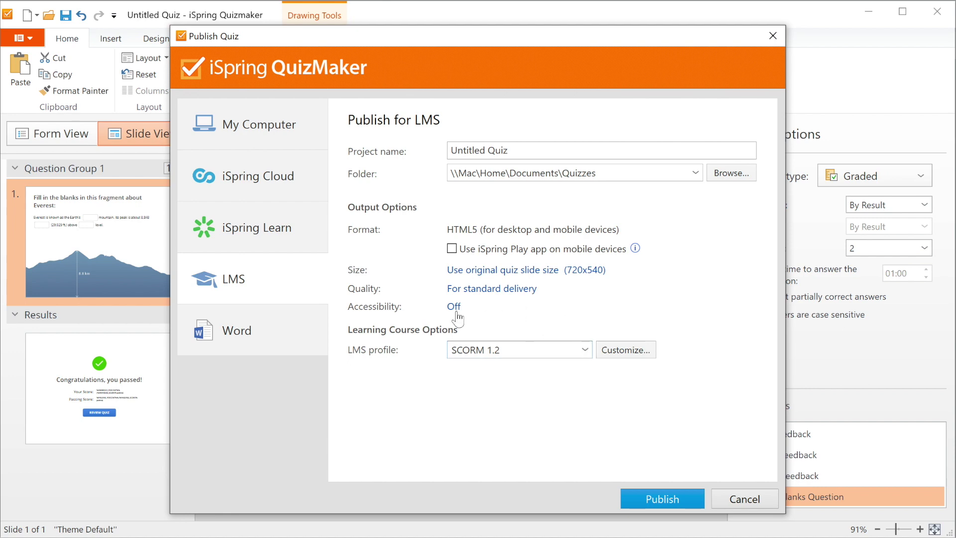
{"action": "left_click", "coordinate": [297, 332]}
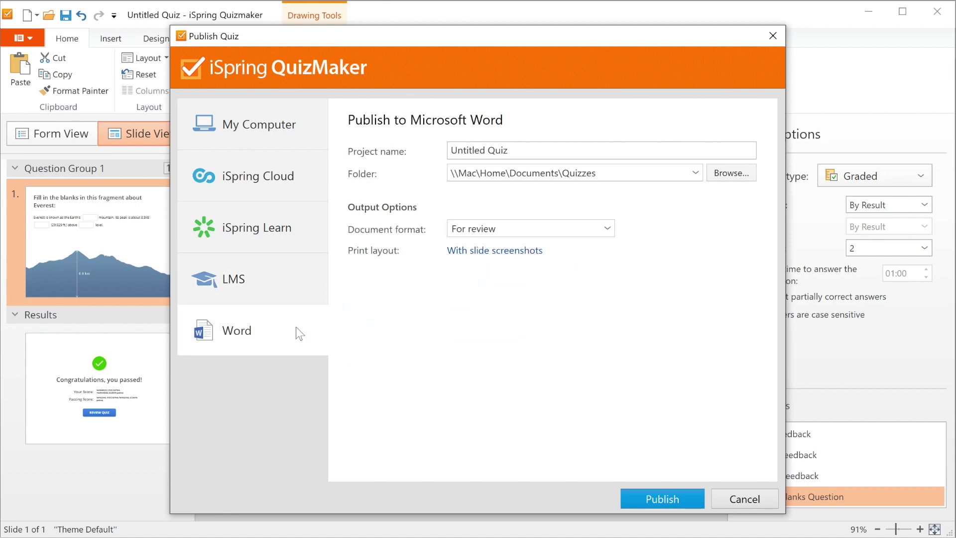
Step: Publish the quiz to My Computer under the project name "Everest Fill in the Blanks Quiz" and view the published quiz
{"action": "left_click", "coordinate": [305, 132]}
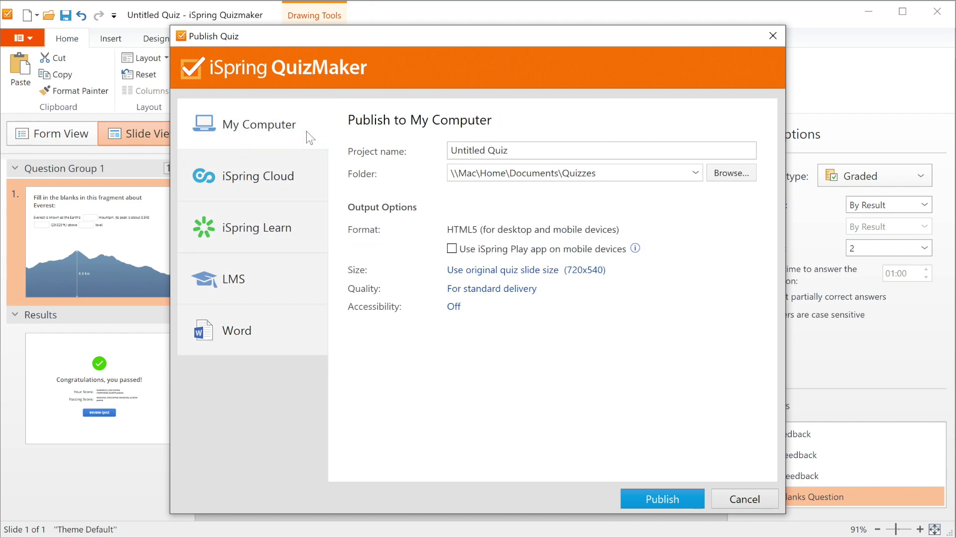
{"action": "left_click_drag", "start_coordinate": [502, 150], "coordinate": [448, 150]}
{"action": "type", "text": "Everest Fill in the Blanks Quiz"}
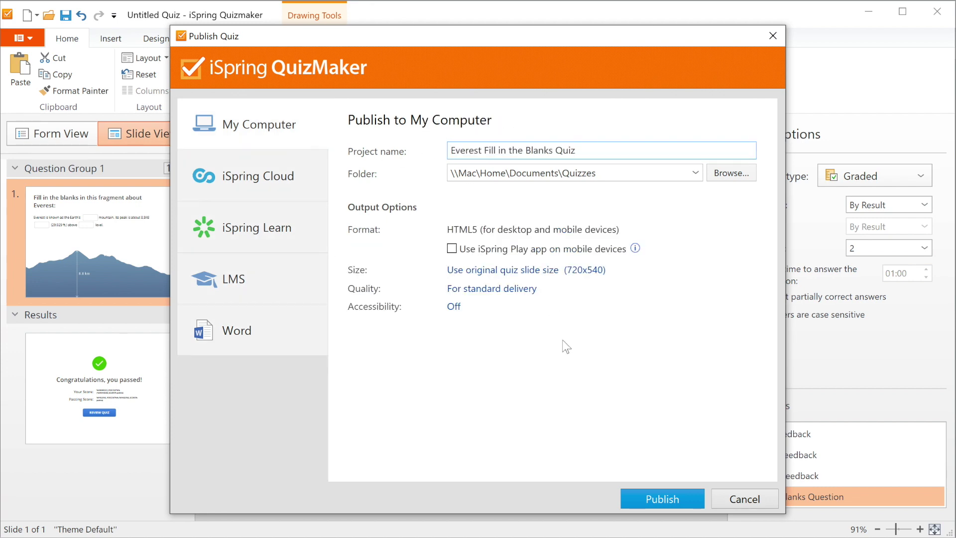
{"action": "left_click", "coordinate": [664, 496]}
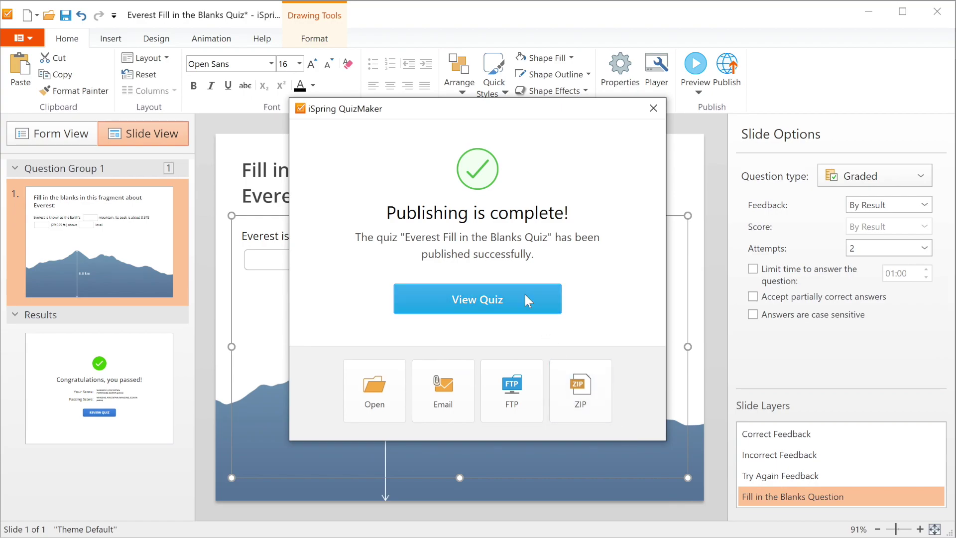
{"action": "left_click", "coordinate": [527, 299]}
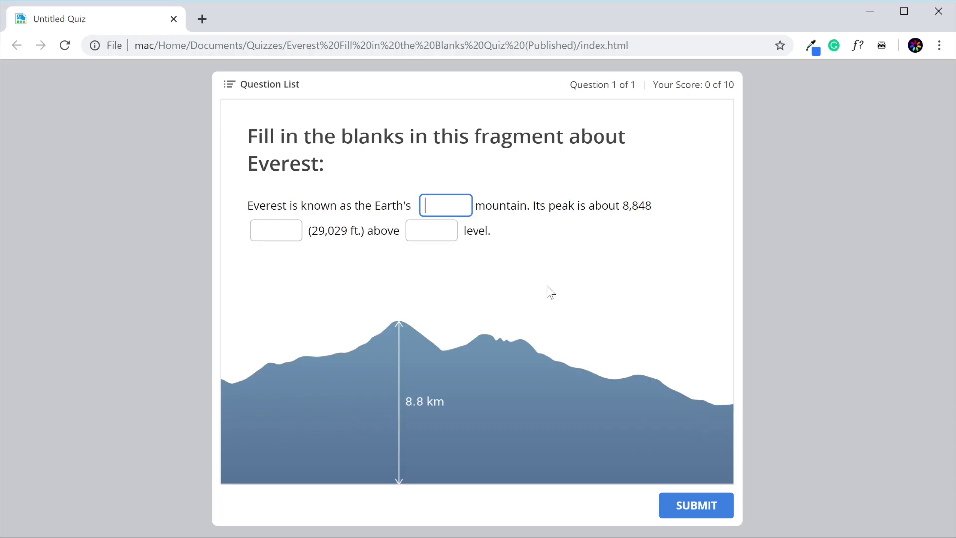